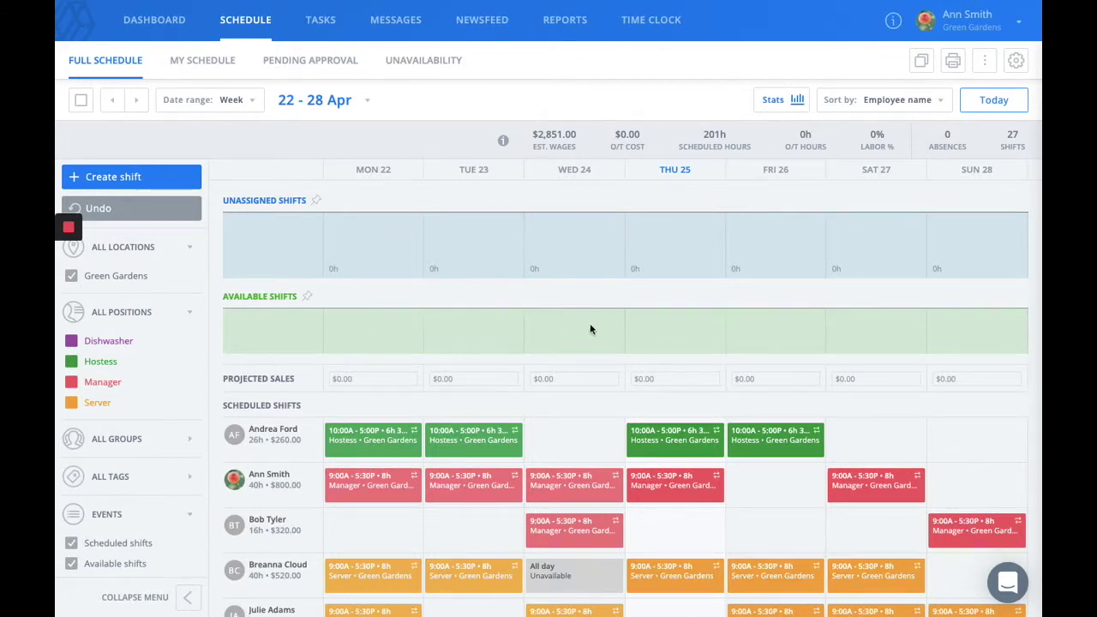
# Scroll through the weekly schedule and briefly check the extra schedule options
pyautogui.scroll(-1, 282, 439)
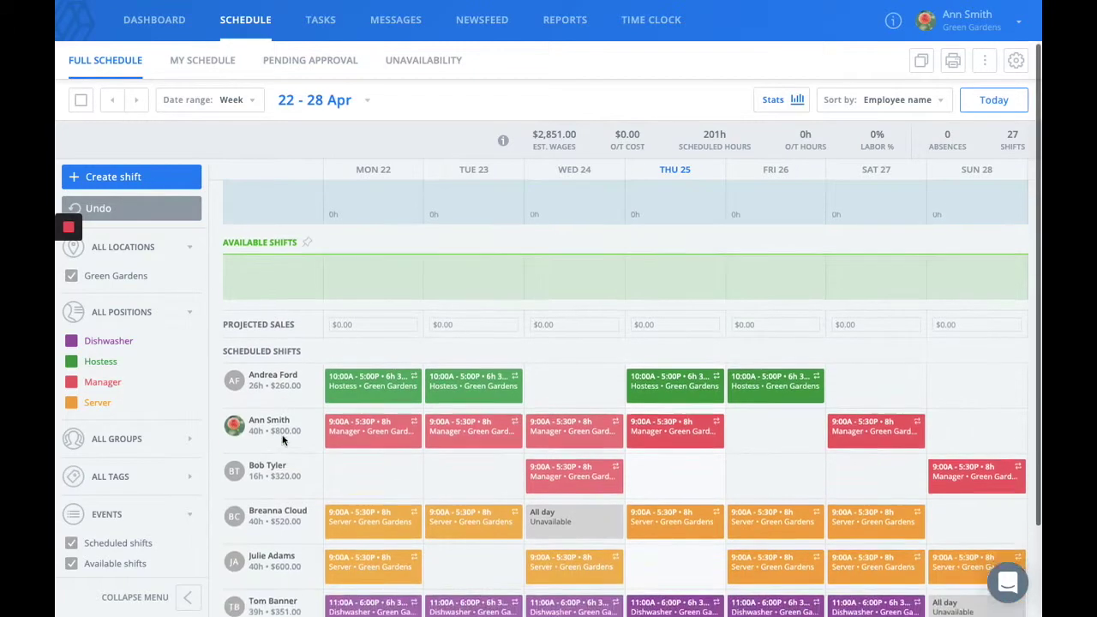
pyautogui.scroll(-2, 282, 439)
pyautogui.scroll(2, 283, 439)
pyautogui.scroll(1, 283, 440)
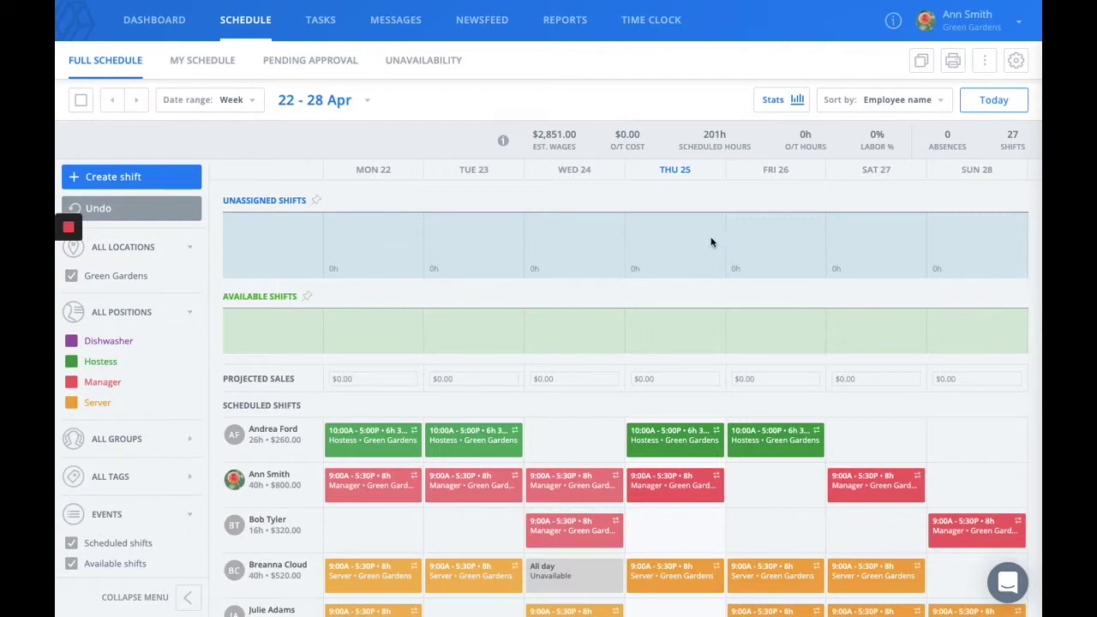
pyautogui.click(984, 63)
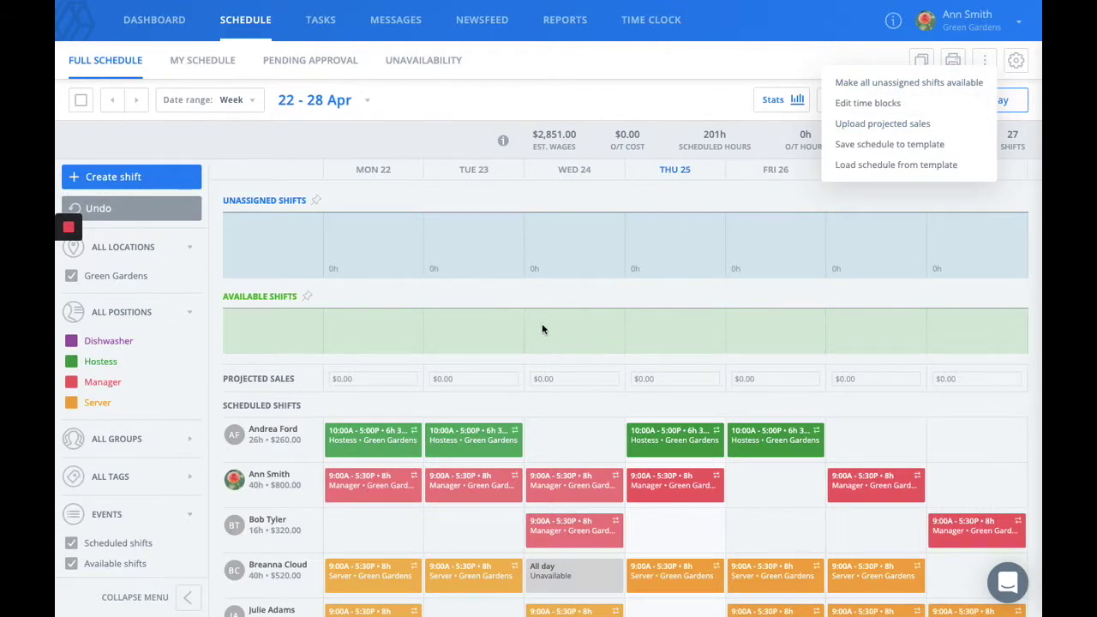
pyautogui.click(539, 297)
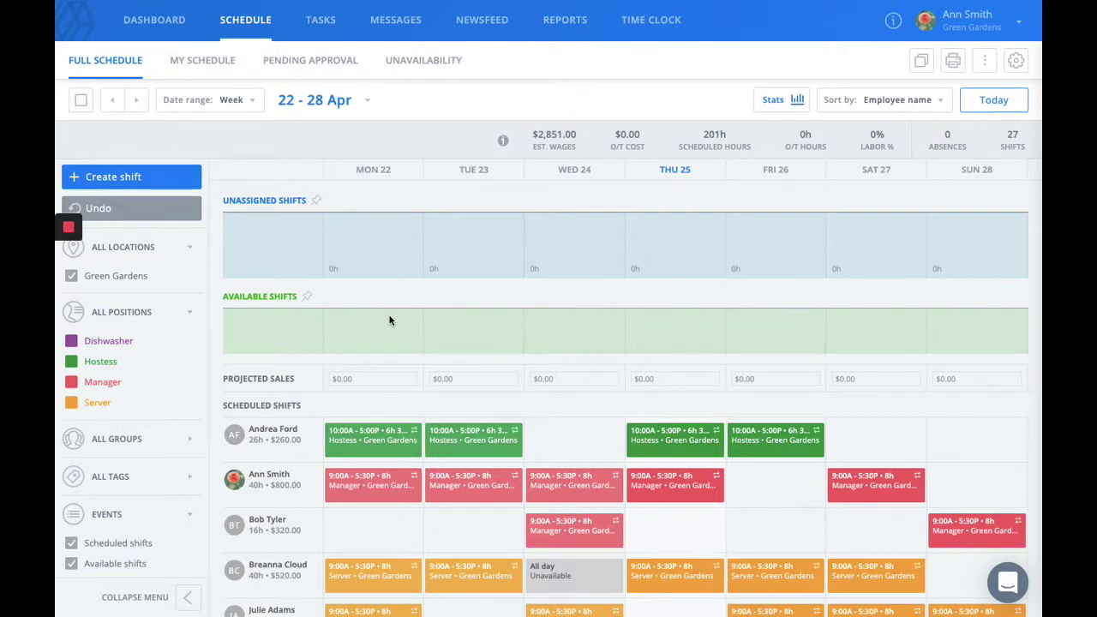
# Create a Thursday 25 April Hostess available shift with 3 slots, set to publish
pyautogui.moveTo(675, 330)
pyautogui.click(696, 330)
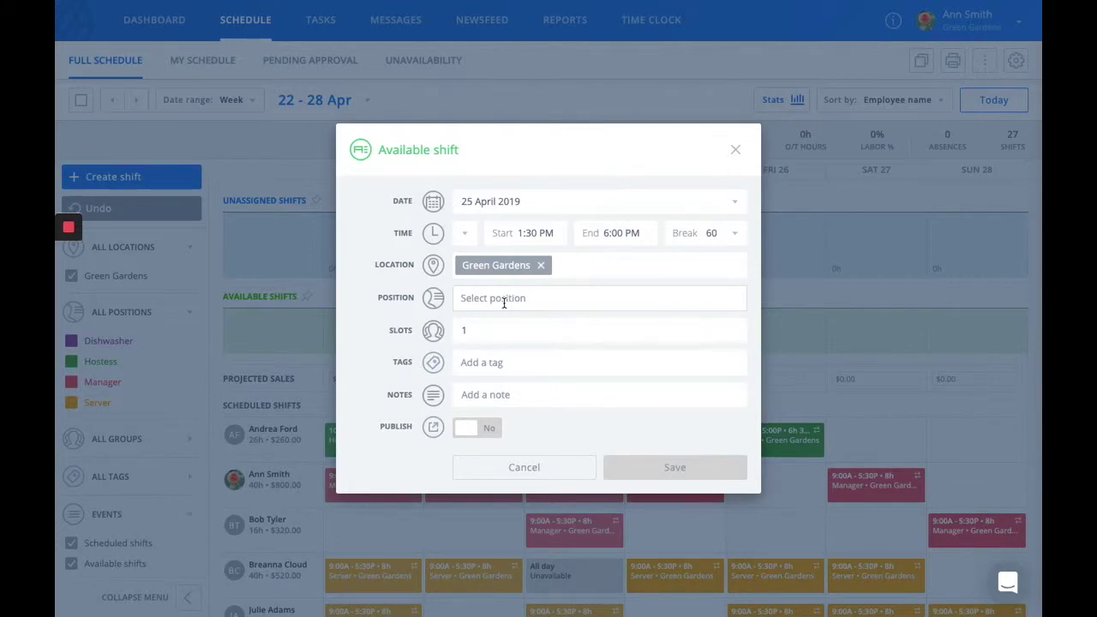
pyautogui.click(491, 333)
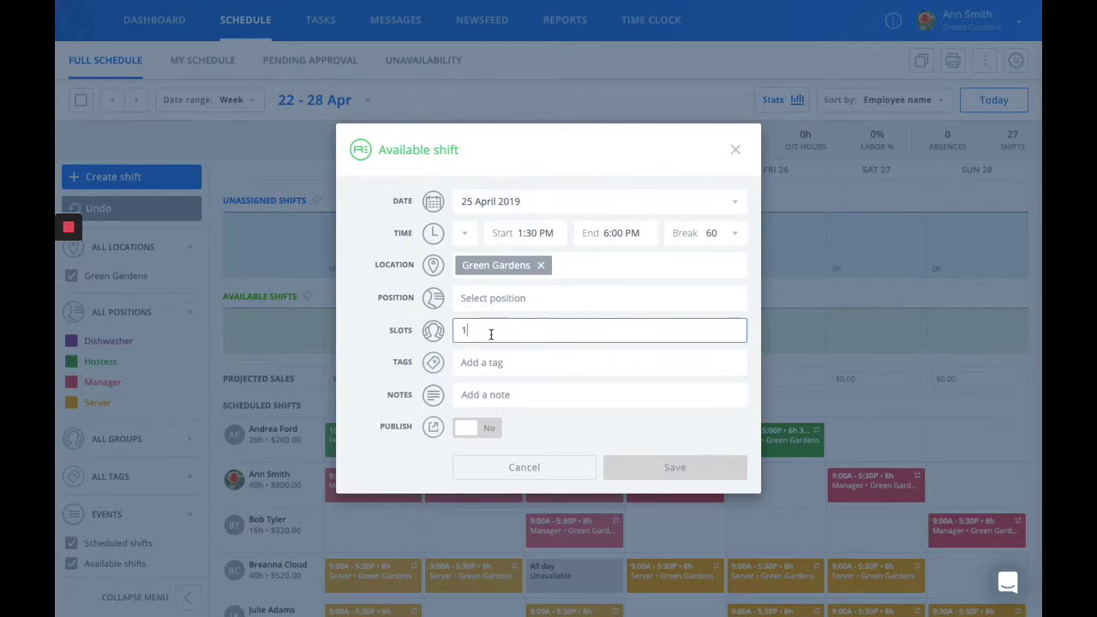
pyautogui.press('BackSpace')
pyautogui.write('5')
pyautogui.click(491, 300)
pyautogui.click(491, 358)
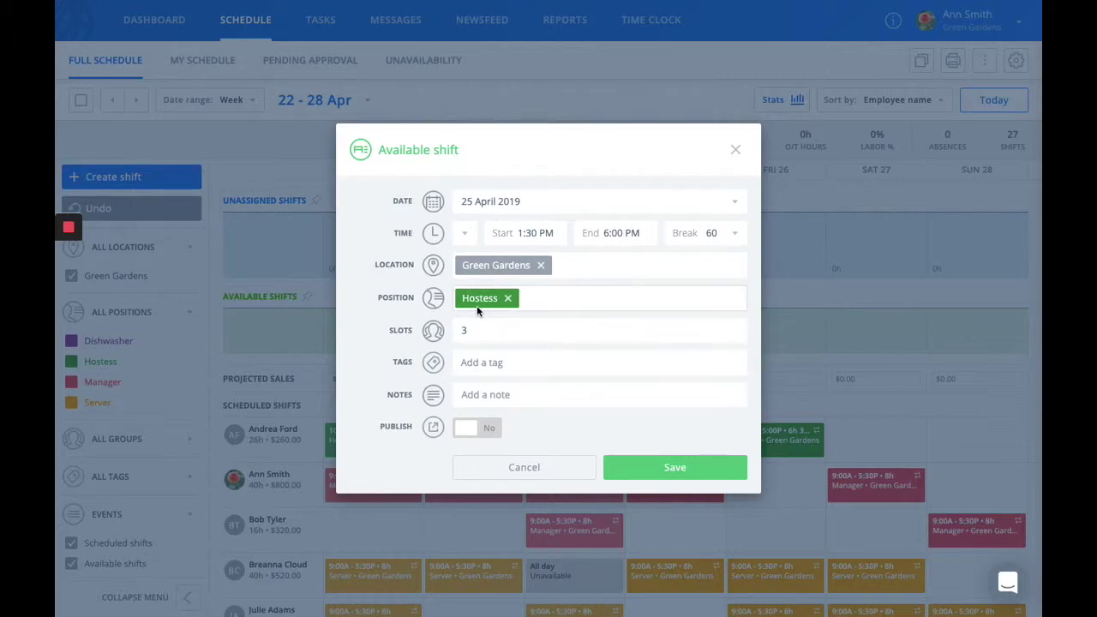
pyautogui.click(494, 436)
# Save the published Thursday Hostess shift, then reopen it and choose Assign shift
pyautogui.click(638, 464)
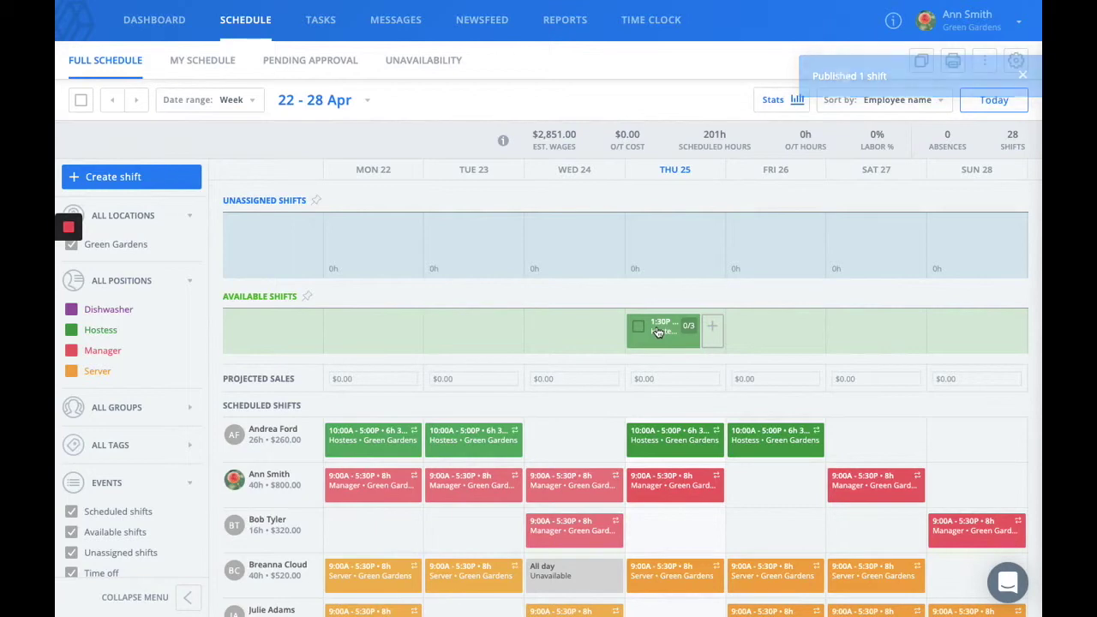
pyautogui.click(659, 332)
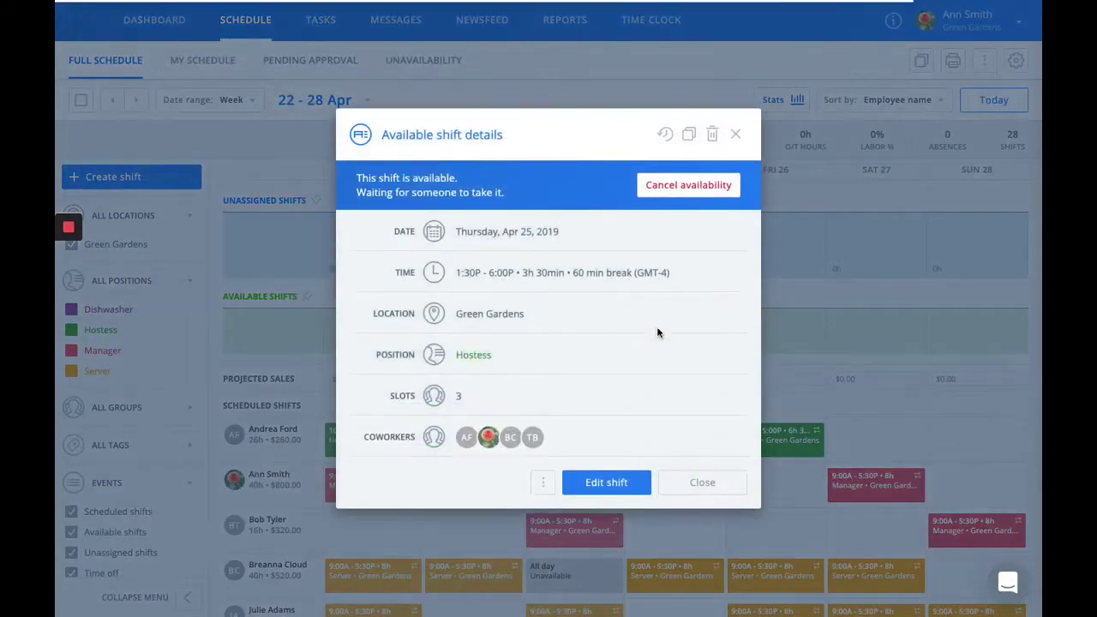
pyautogui.click(545, 485)
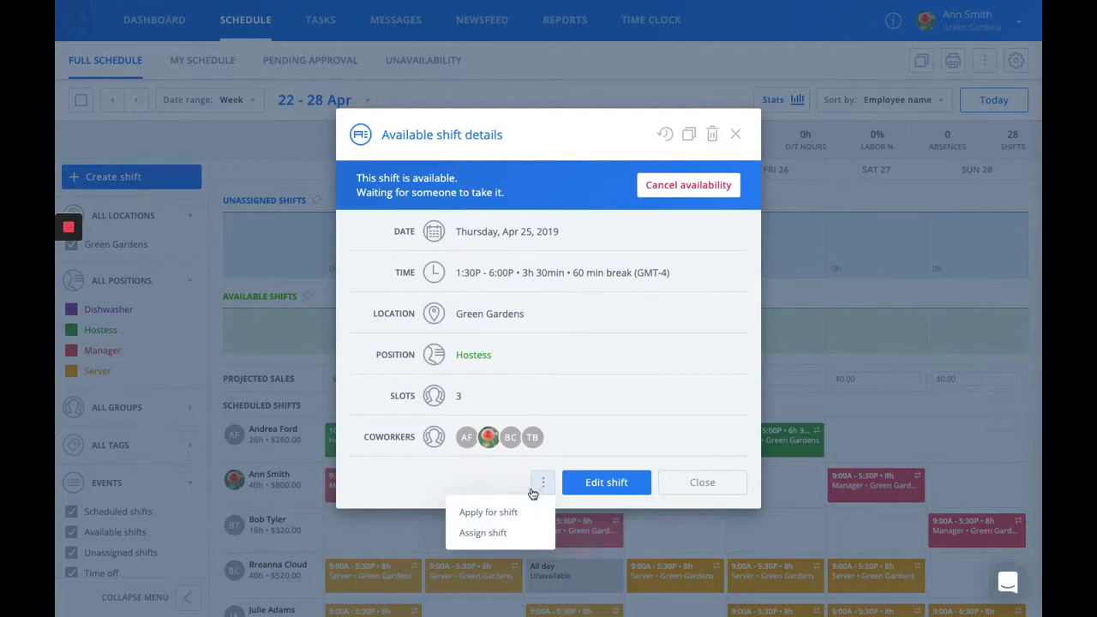
pyautogui.click(484, 533)
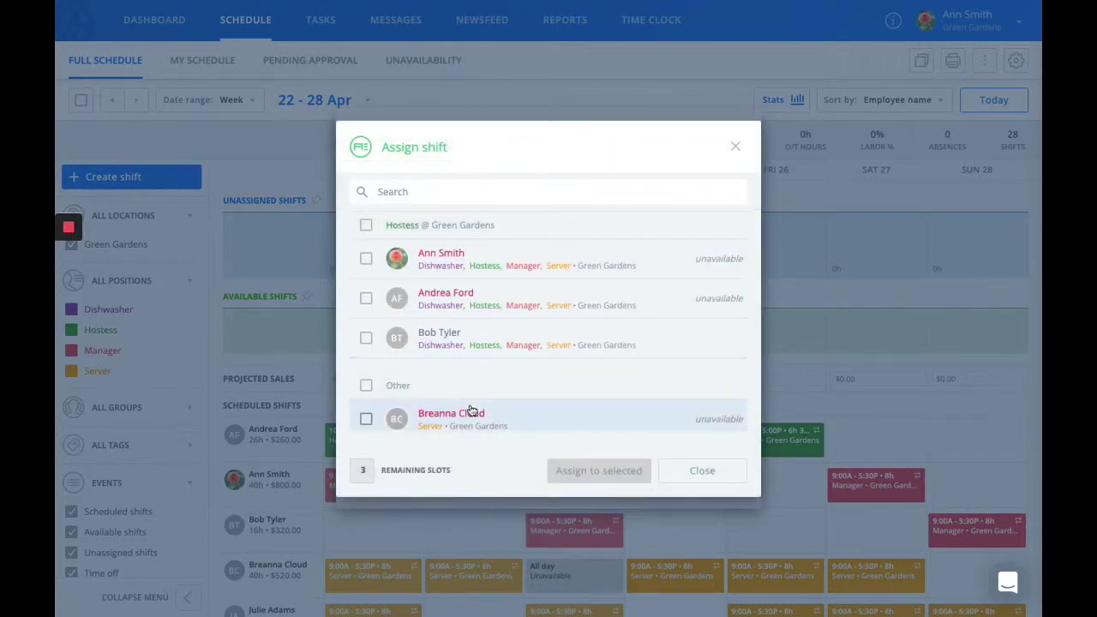
pyautogui.scroll(-1, 470, 411)
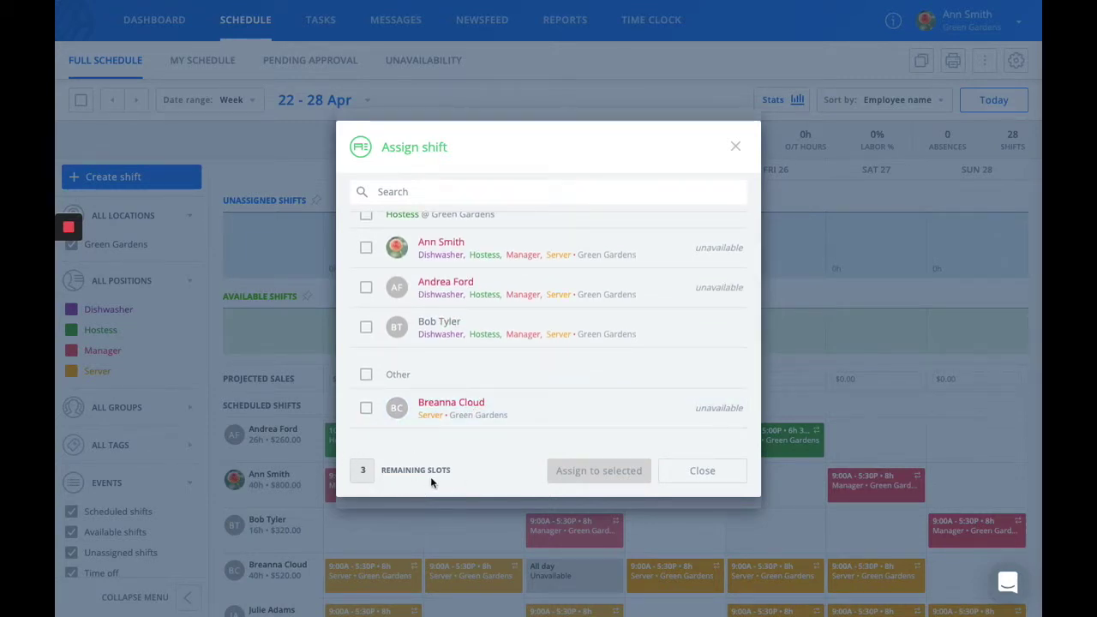
pyautogui.click(366, 249)
pyautogui.click(367, 285)
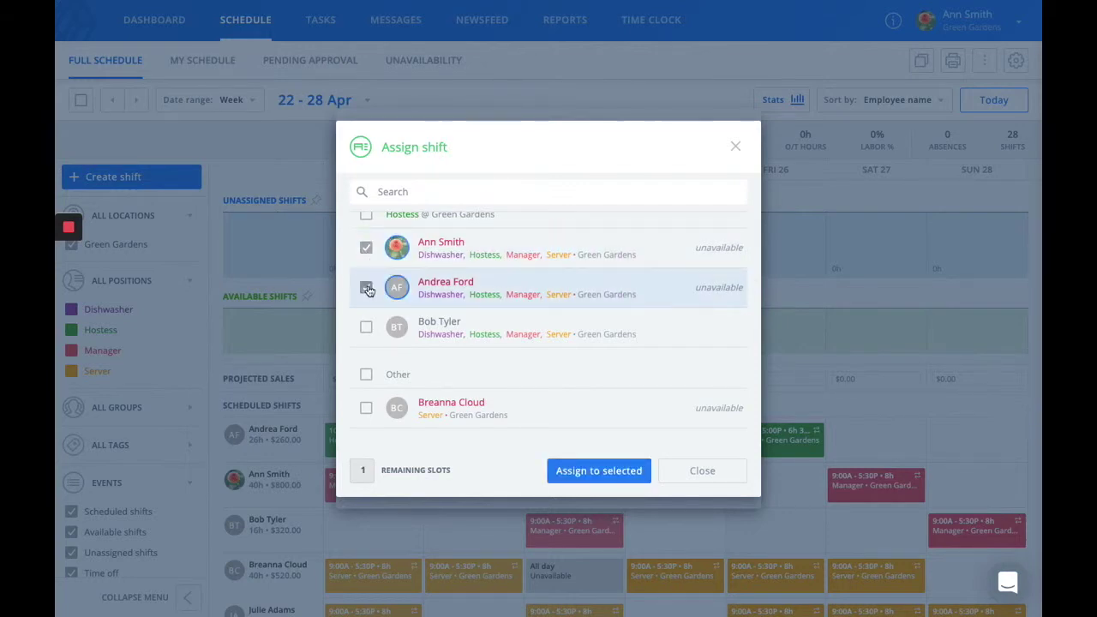
pyautogui.click(366, 329)
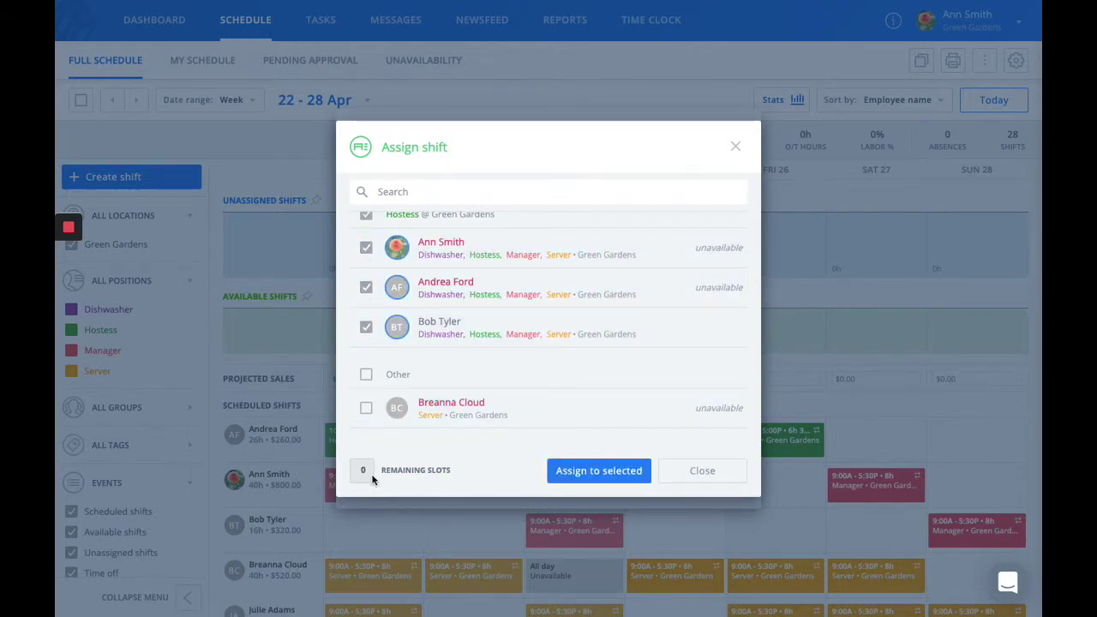
pyautogui.click(366, 327)
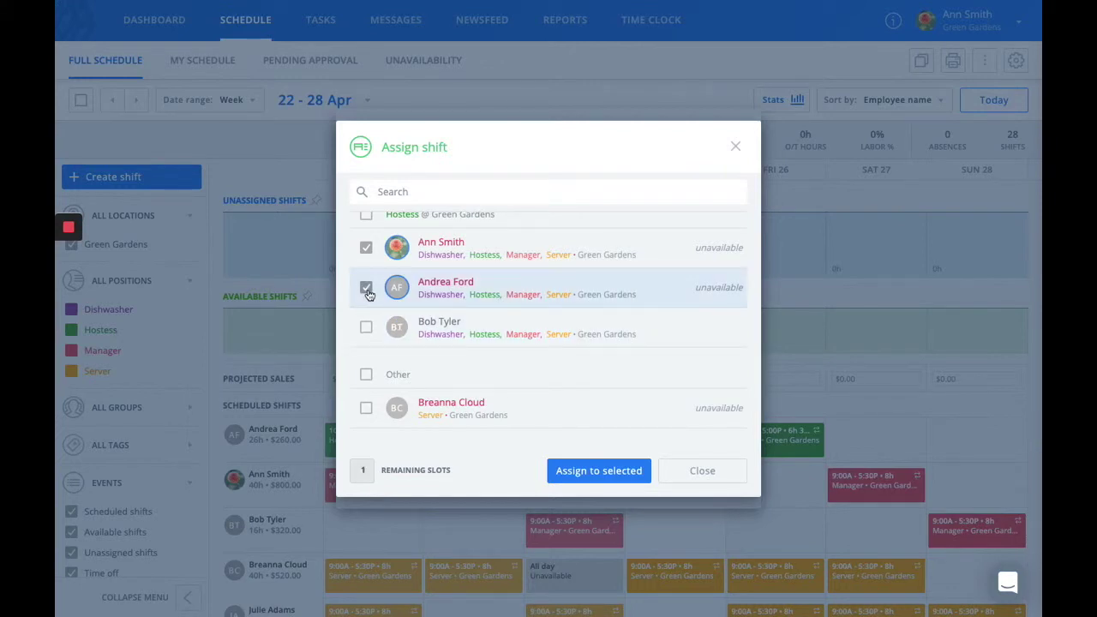
pyautogui.click(366, 288)
pyautogui.click(366, 248)
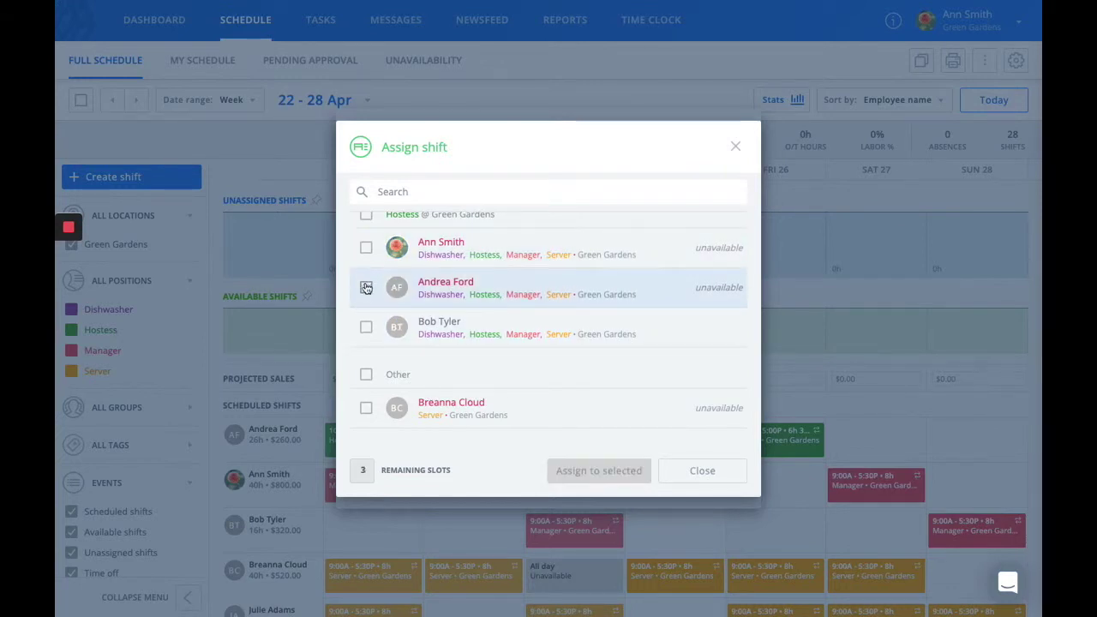
pyautogui.click(366, 289)
pyautogui.click(366, 248)
pyautogui.click(366, 326)
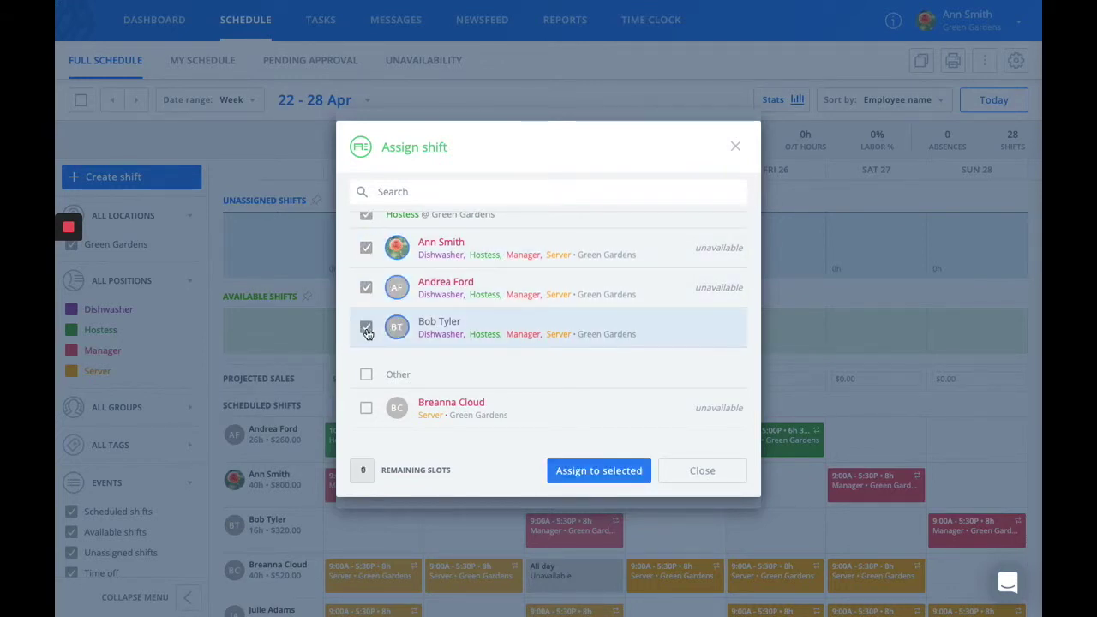